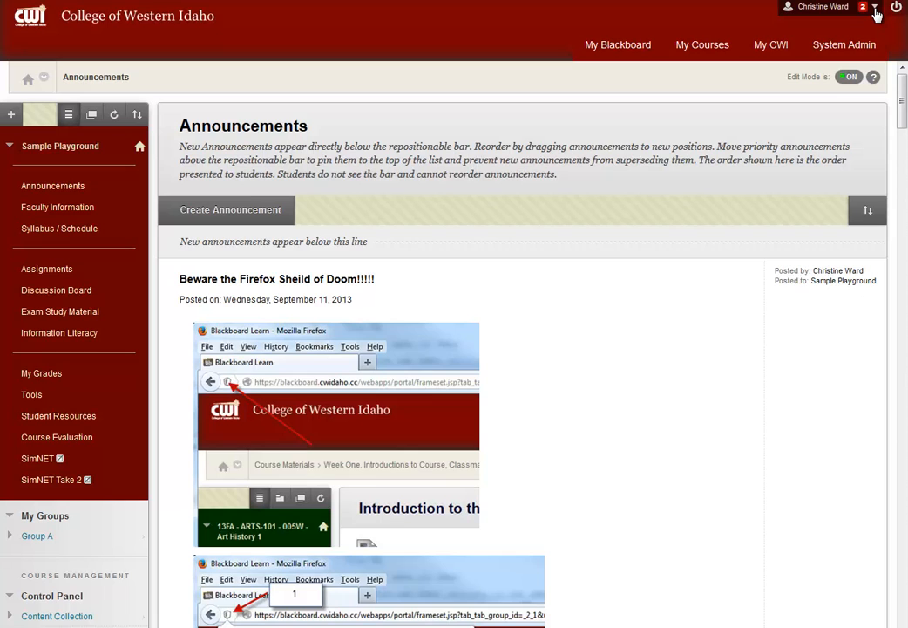
# - Open the Retention Center for Sample Playground and sort the at-risk students by missed deadlines
pyautogui.click(875, 9)
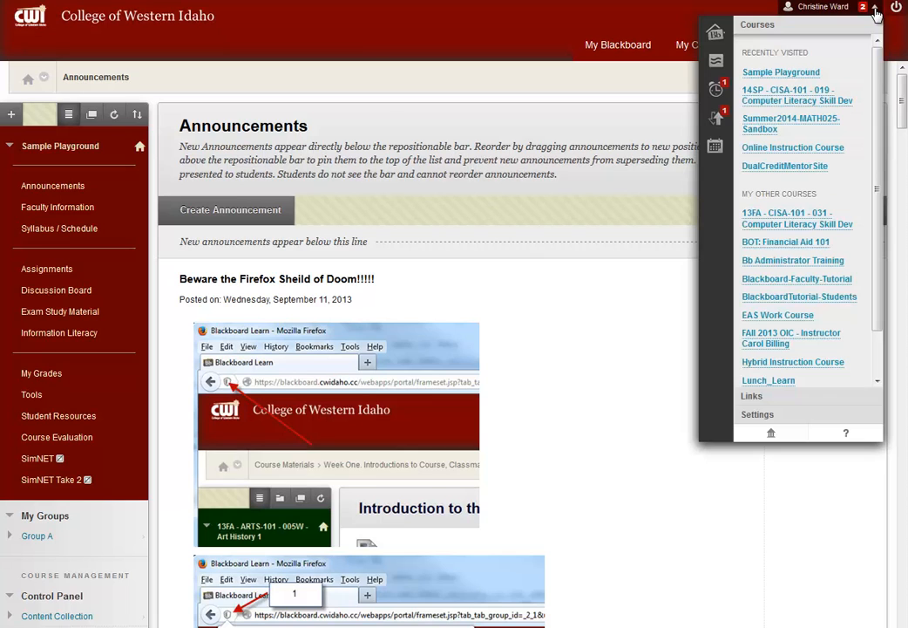
pyautogui.click(717, 124)
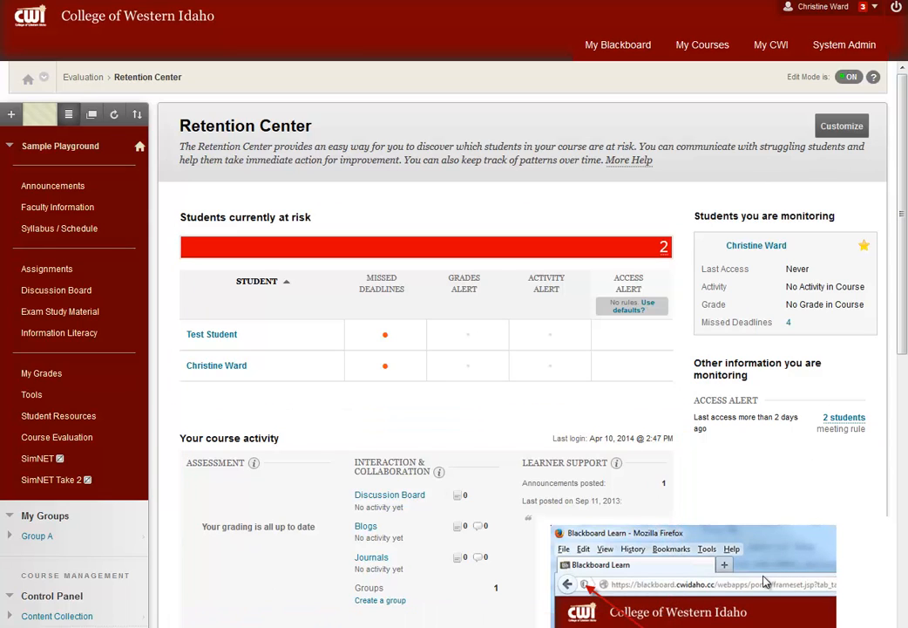
pyautogui.click(665, 249)
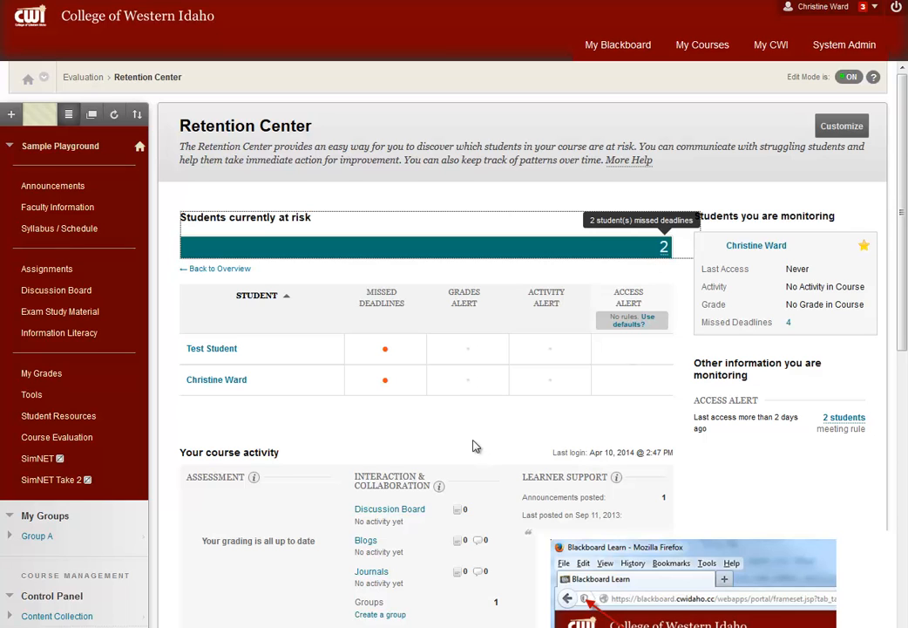
pyautogui.click(397, 306)
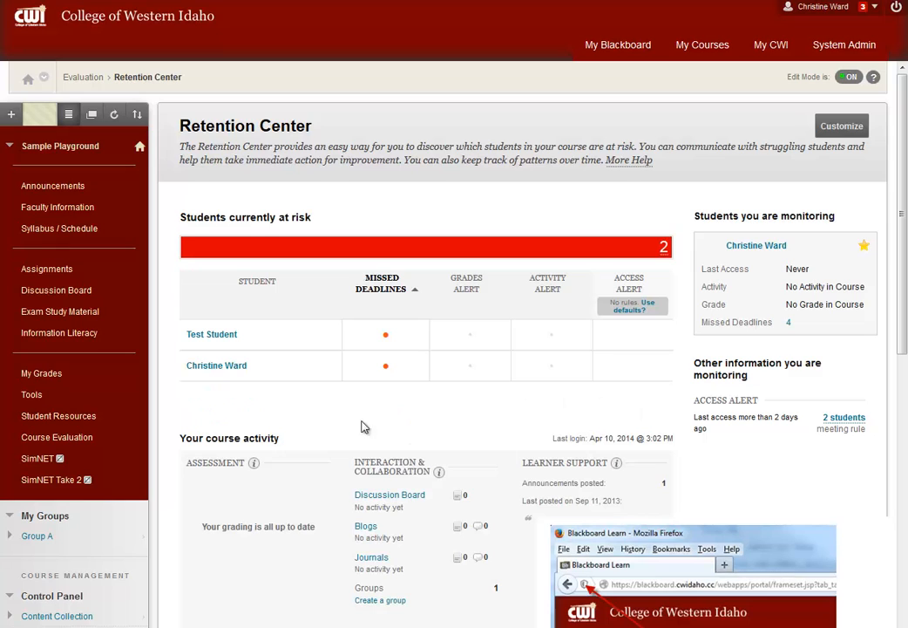
# - Open the second at-risk student's retention status and send that student a notification with "Stop missing deadlines!" added to the default message
pyautogui.click(231, 371)
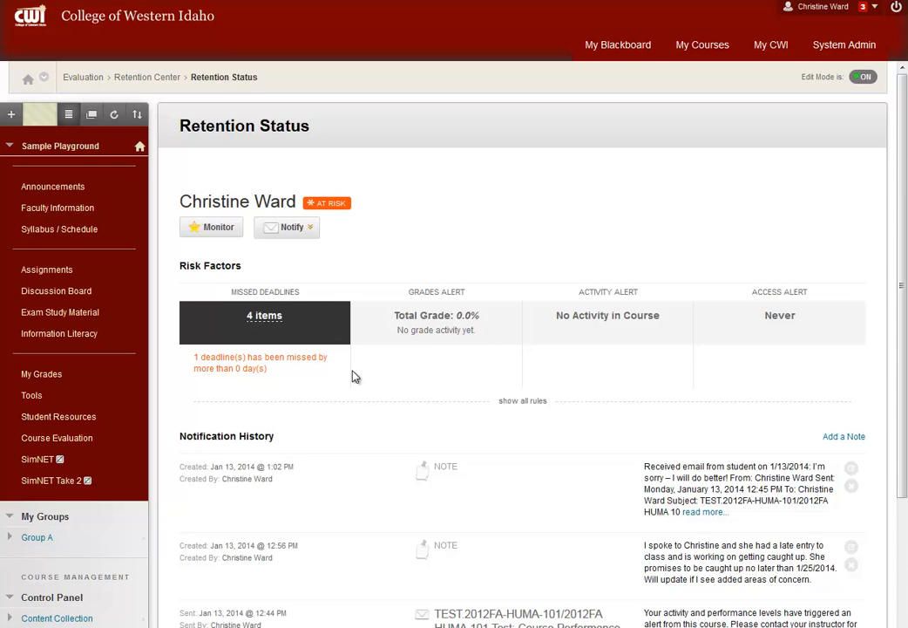
pyautogui.scroll(-3, 353, 377)
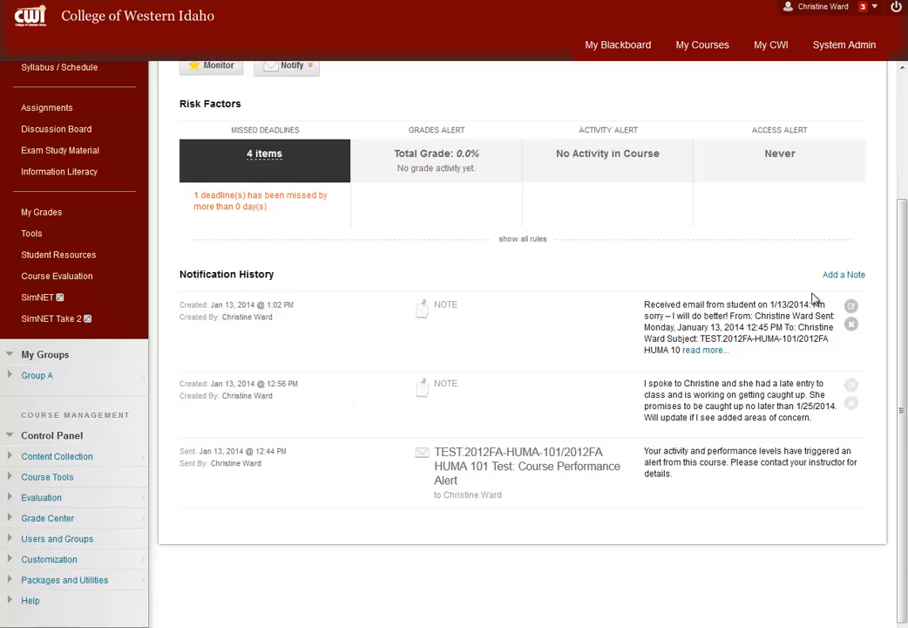
pyautogui.scroll(2, 627, 239)
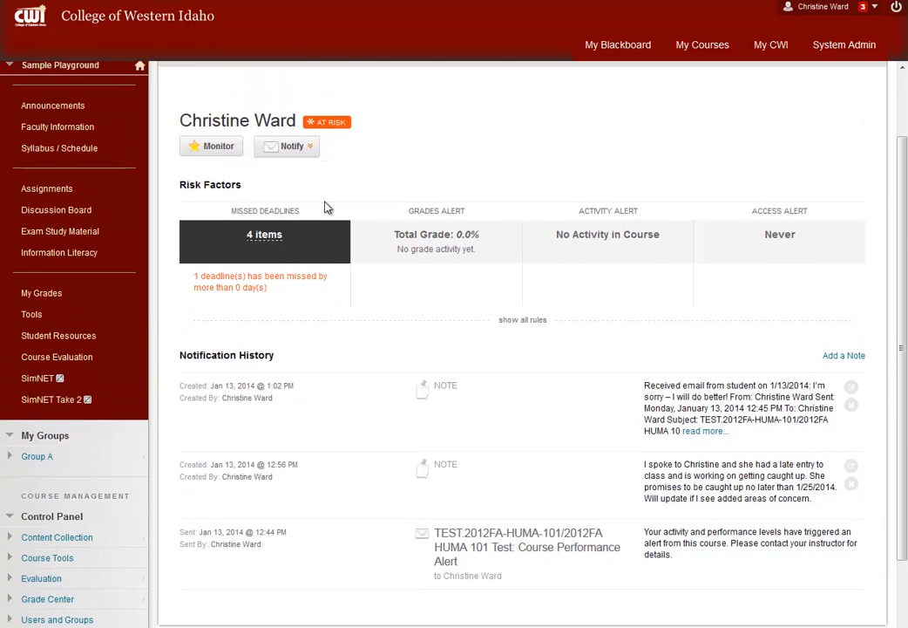
pyautogui.click(290, 146)
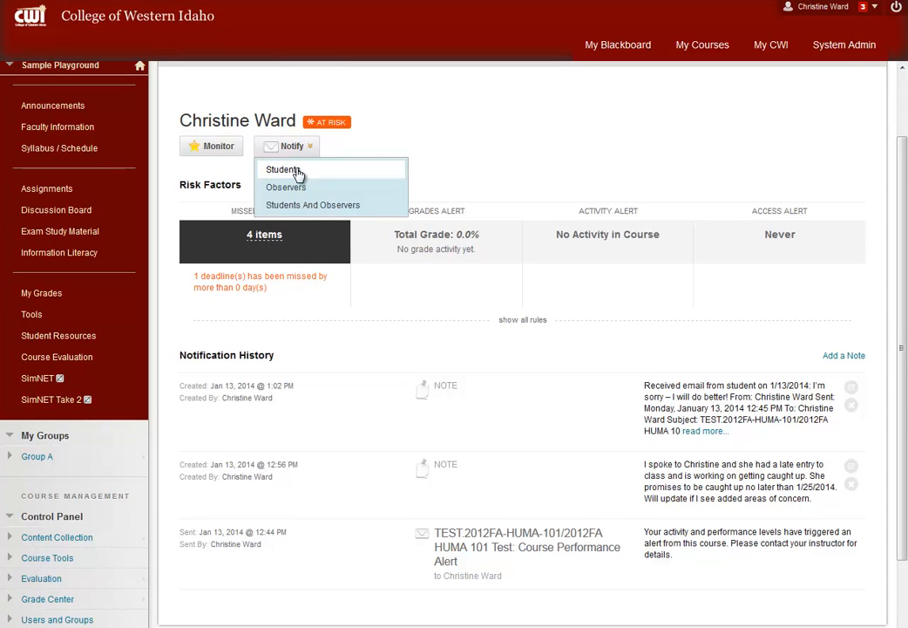
pyautogui.click(296, 171)
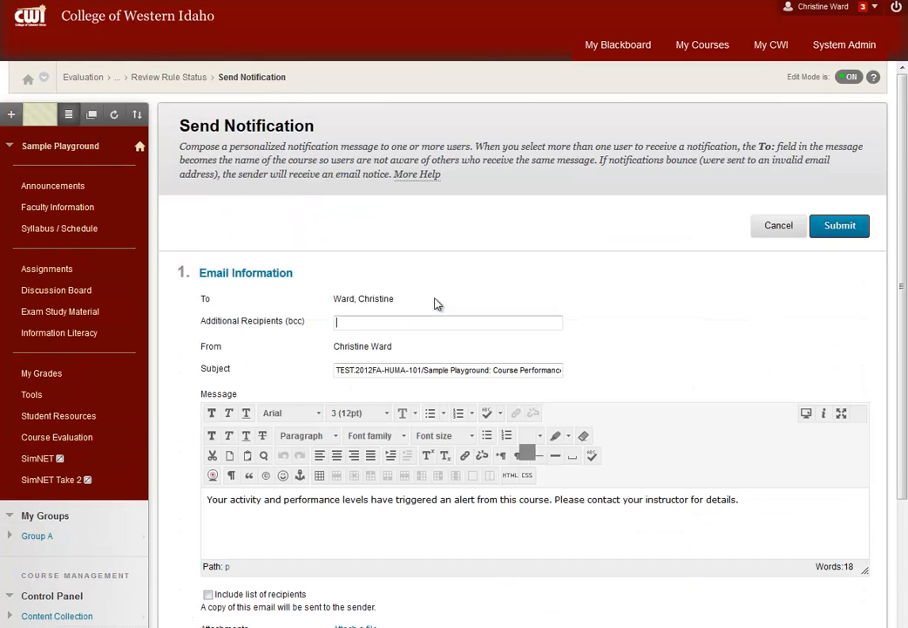
pyautogui.scroll(-3, 425, 512)
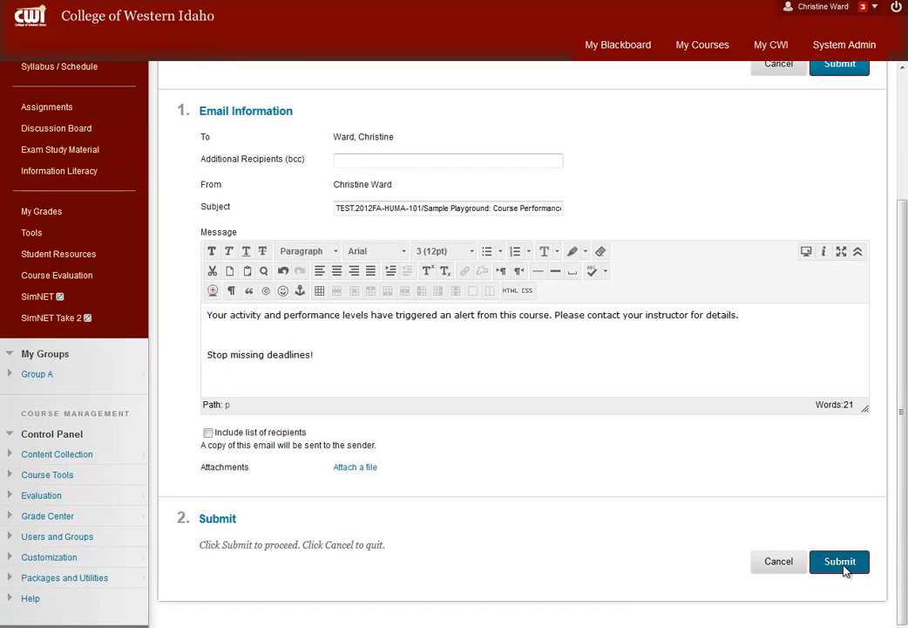
pyautogui.click(839, 561)
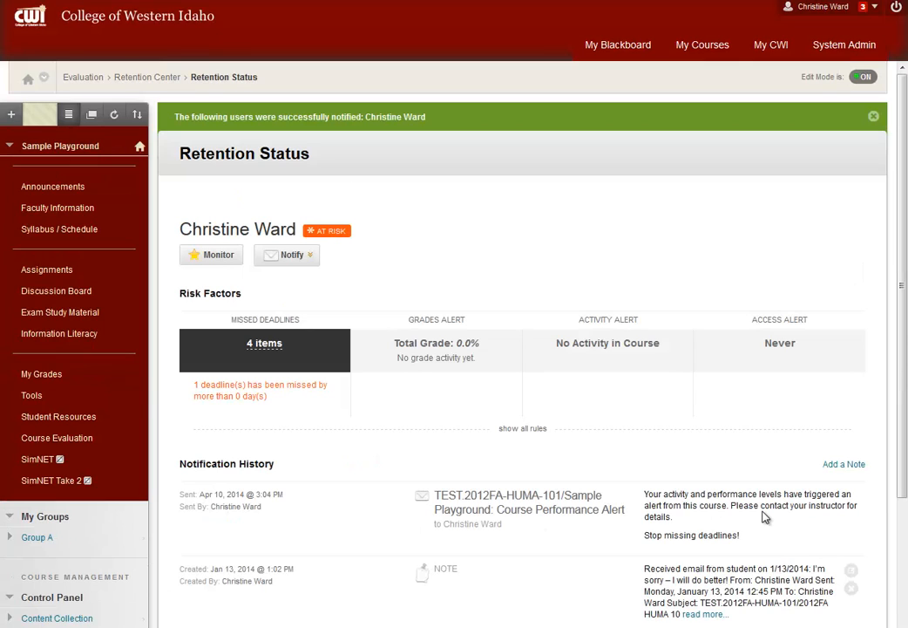
# - Add the note "Had a death in the family." to the student's notification history and review the entries
pyautogui.click(846, 465)
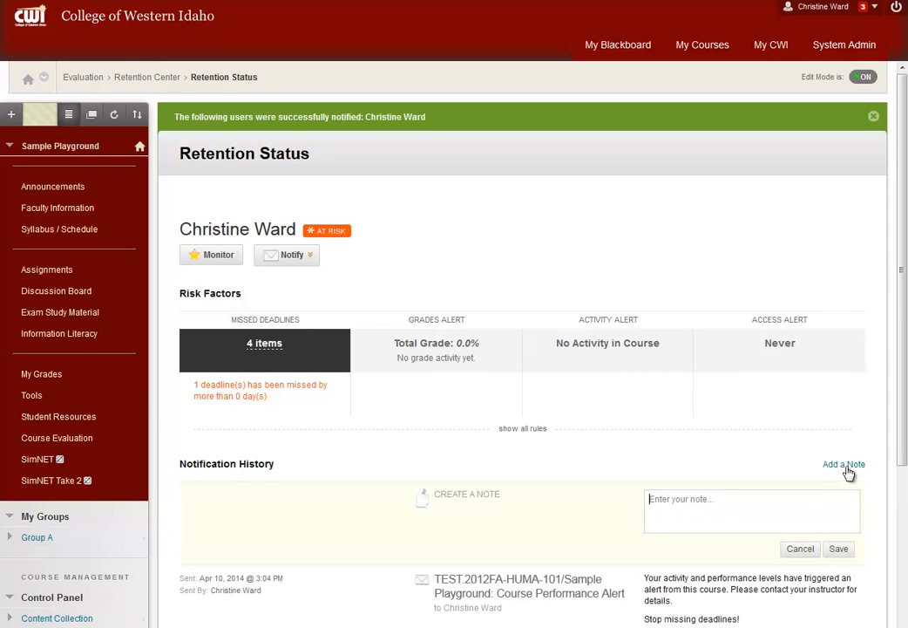
pyautogui.write('Had a death in the family.')
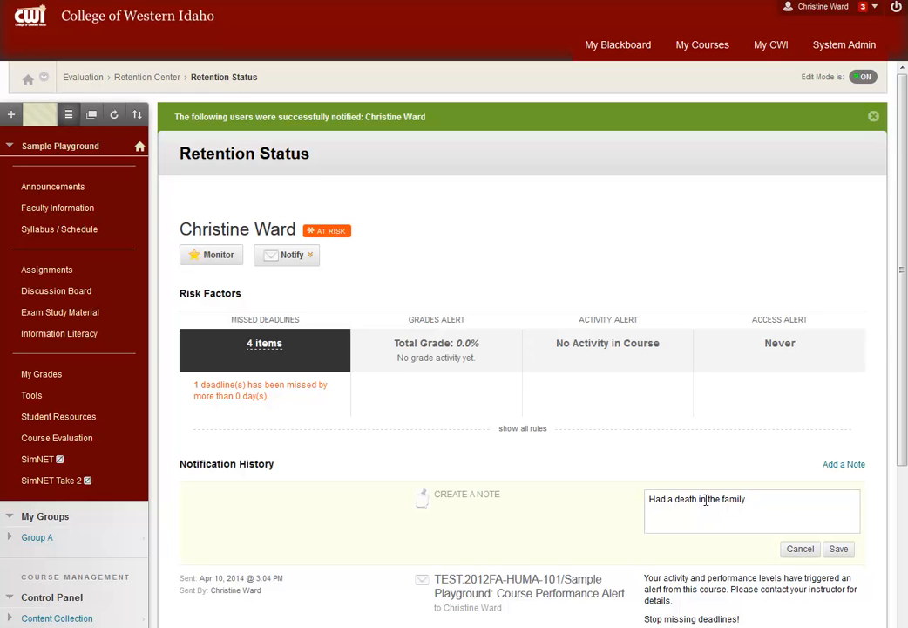
pyautogui.click(839, 550)
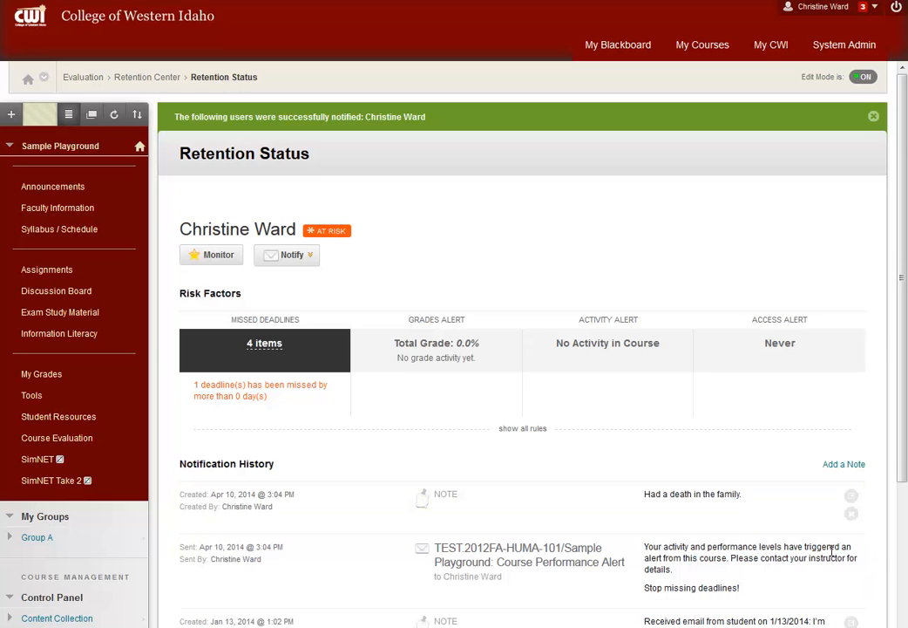
pyautogui.scroll(-1, 750, 523)
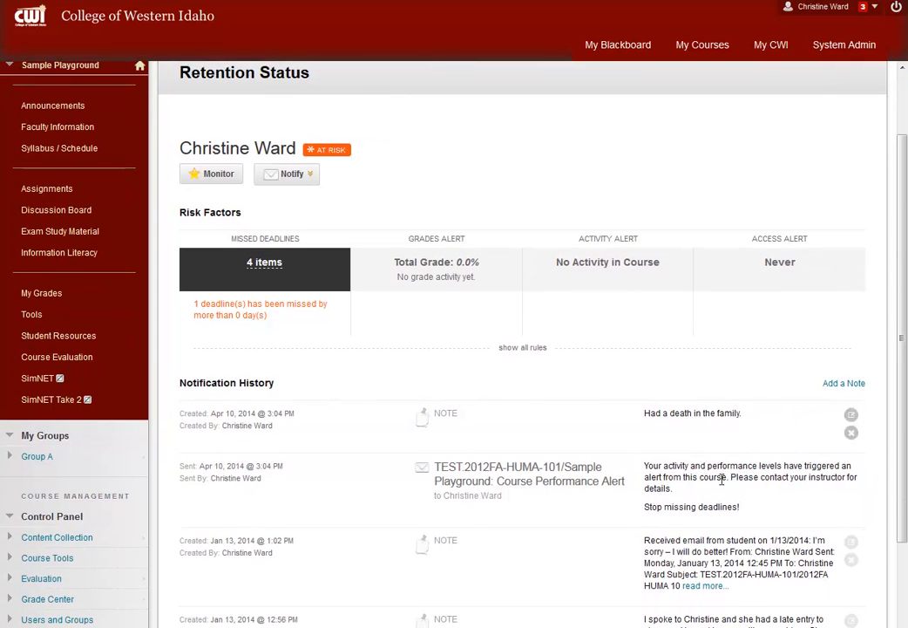
pyautogui.scroll(-1, 722, 479)
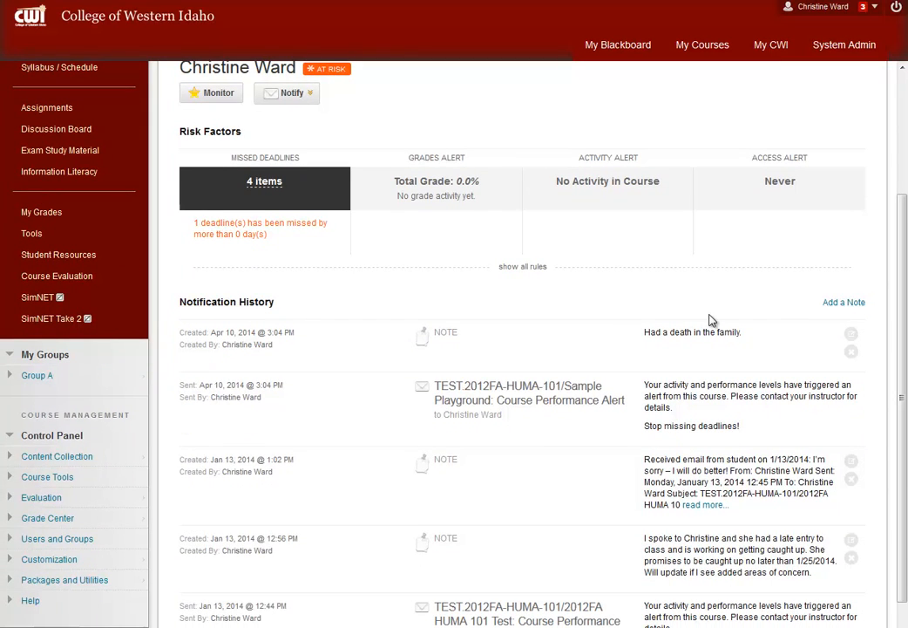
pyautogui.scroll(2, 711, 321)
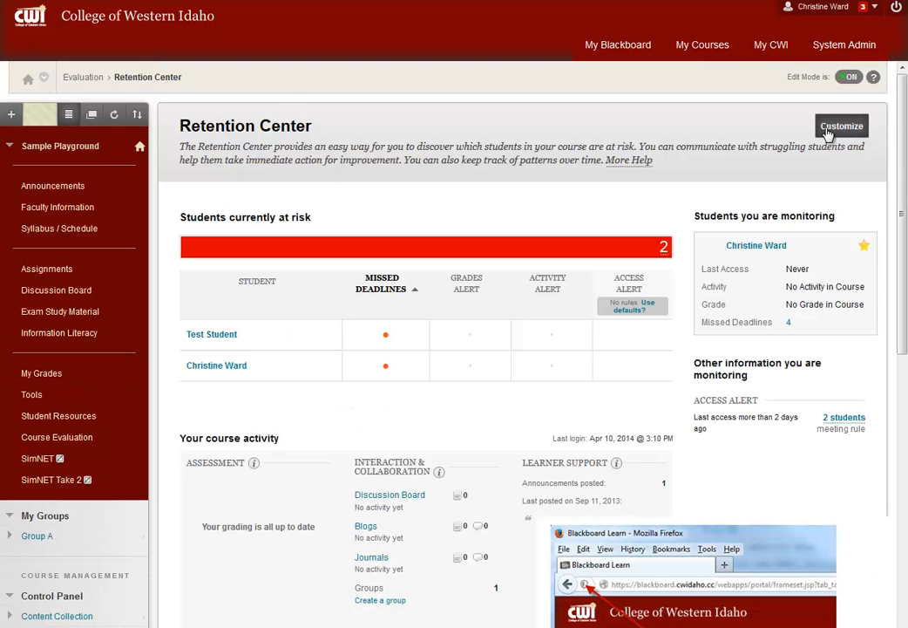
# - Create a course access rule named "Week 1 and 2 Attendance", included in the risk table, with 2 days since last course access
pyautogui.click(844, 131)
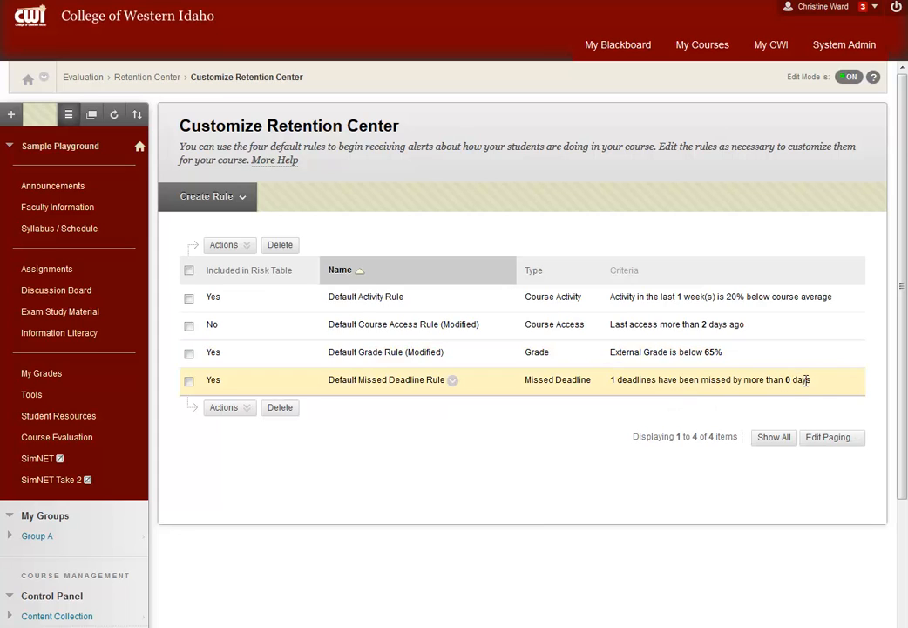
pyautogui.click(234, 206)
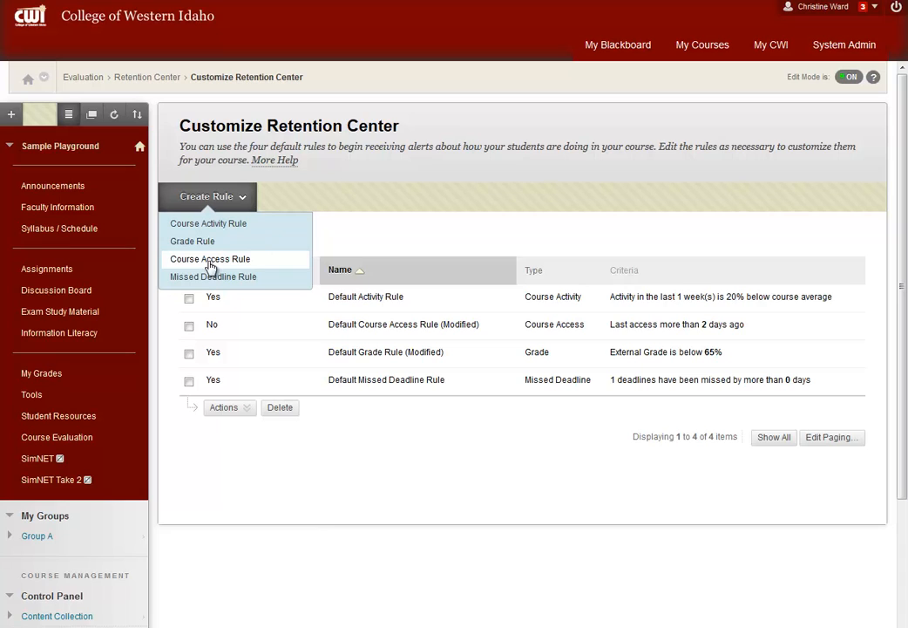
pyautogui.click(210, 261)
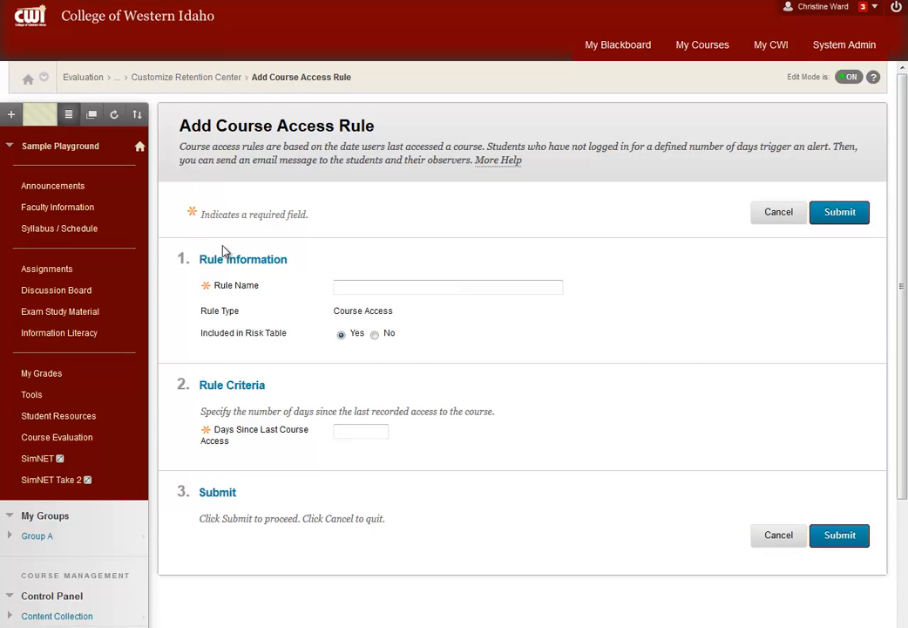
pyautogui.write('Week 1 and 2 Attendance')
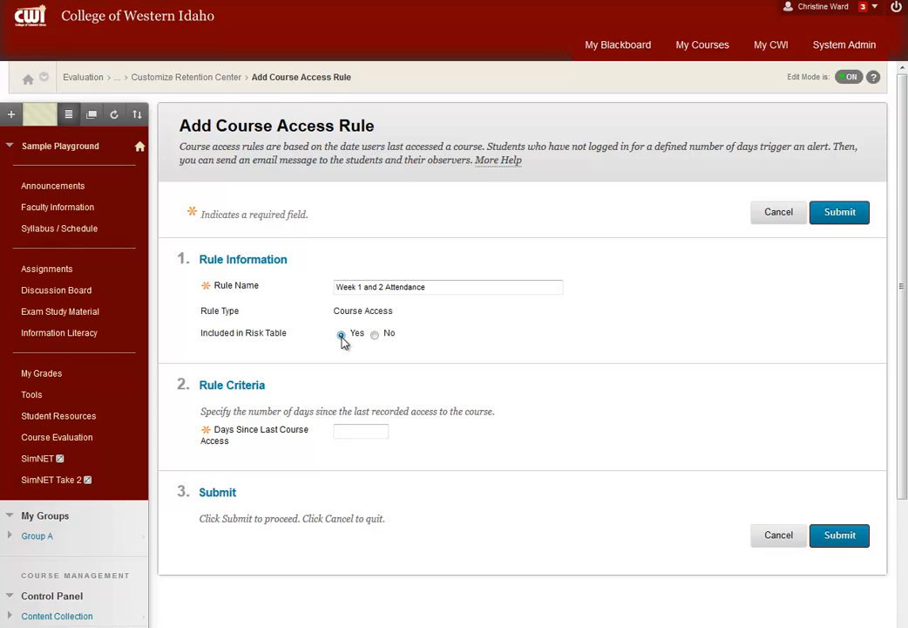
pyautogui.click(363, 432)
pyautogui.write('2')
pyautogui.click(837, 542)
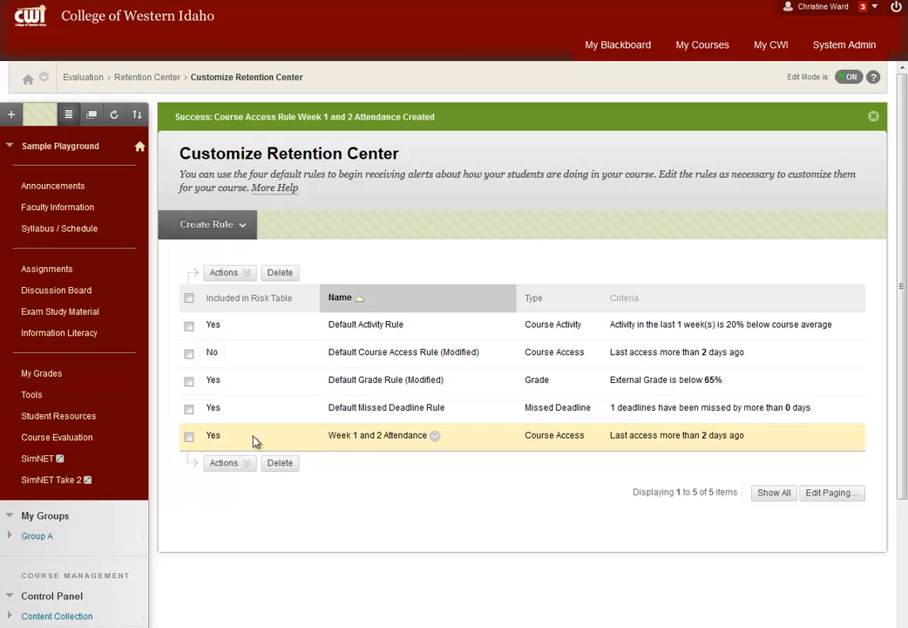
# - Exclude the Week 1 and 2 Attendance rule from the risk table
pyautogui.click(189, 437)
pyautogui.click(435, 435)
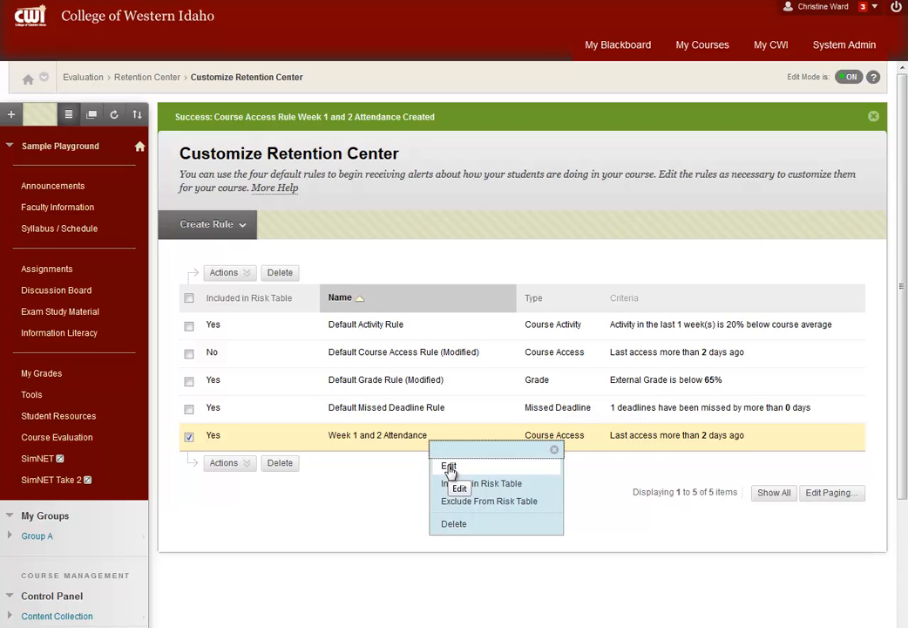
pyautogui.click(224, 462)
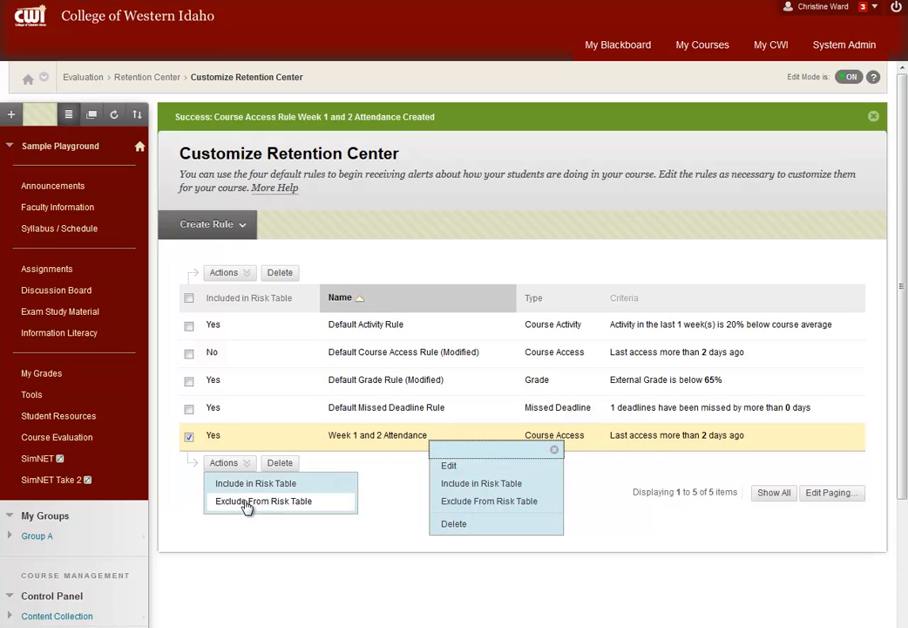
pyautogui.click(247, 503)
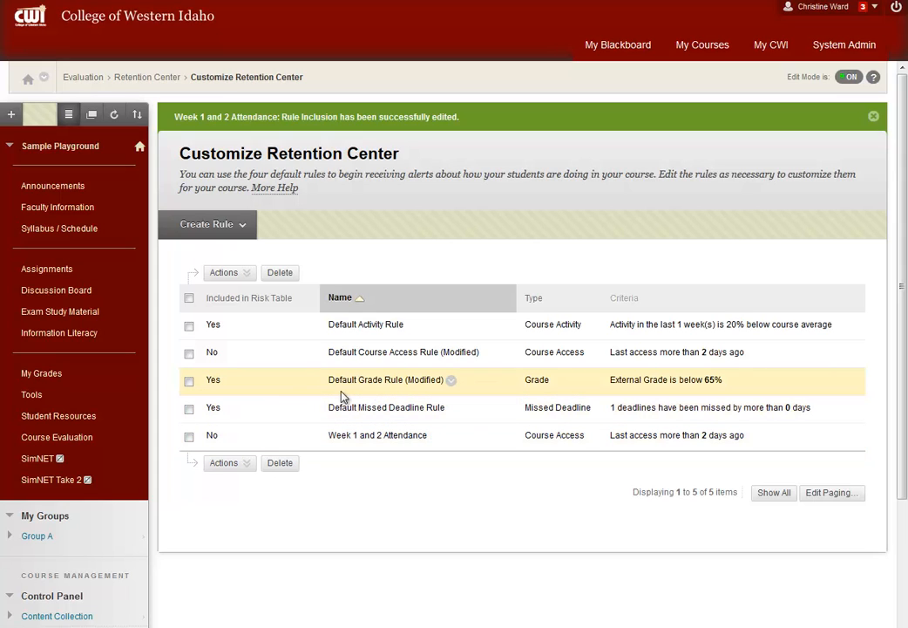
# - Edit Default Grade Rule (Modified) to monitor a specific item, using the Judaism grade column
pyautogui.click(450, 382)
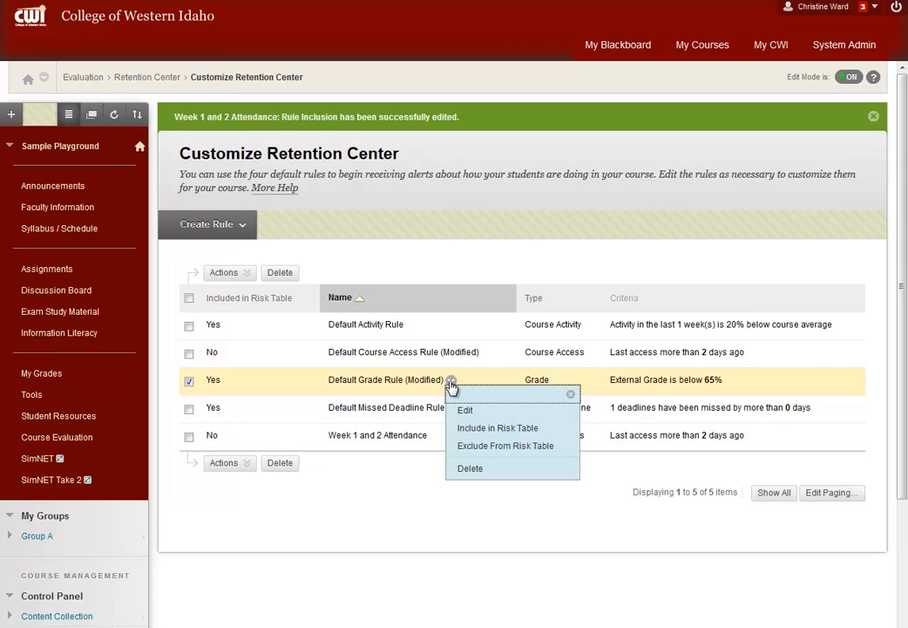
pyautogui.click(467, 412)
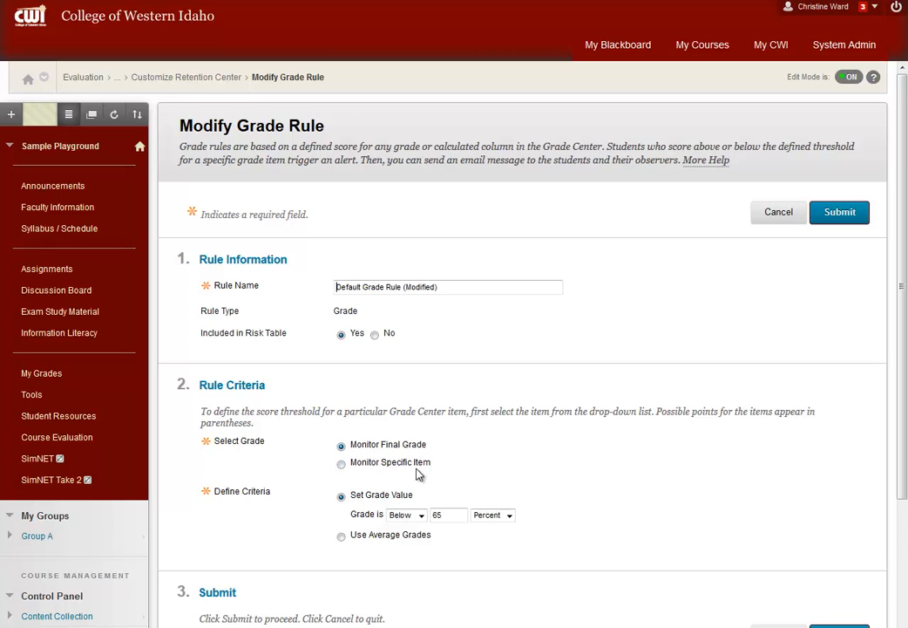
pyautogui.click(341, 464)
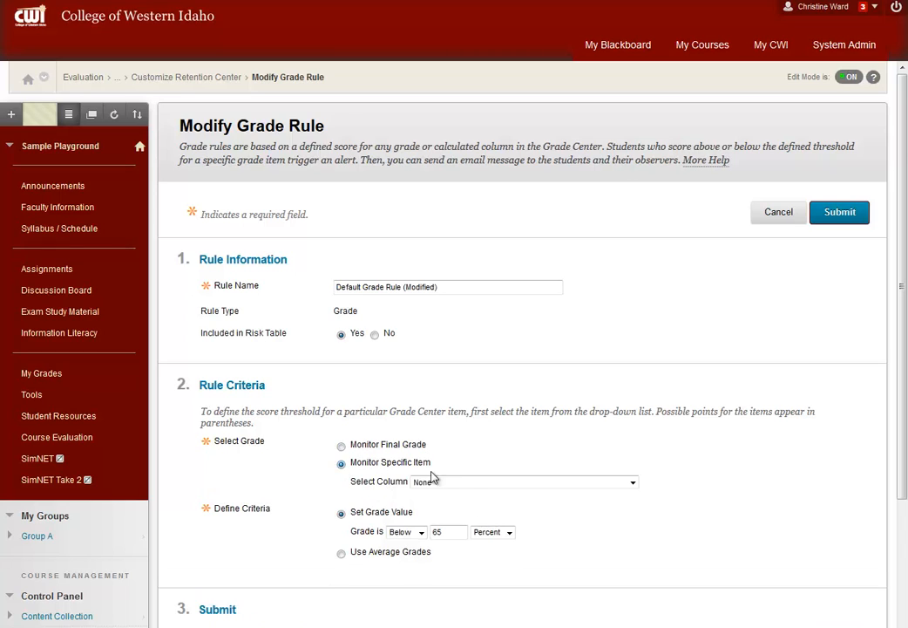
pyautogui.click(471, 484)
pyautogui.click(488, 290)
# - Set the grade rule's criteria to below 70 percent and submit the modified rule
pyautogui.click(420, 531)
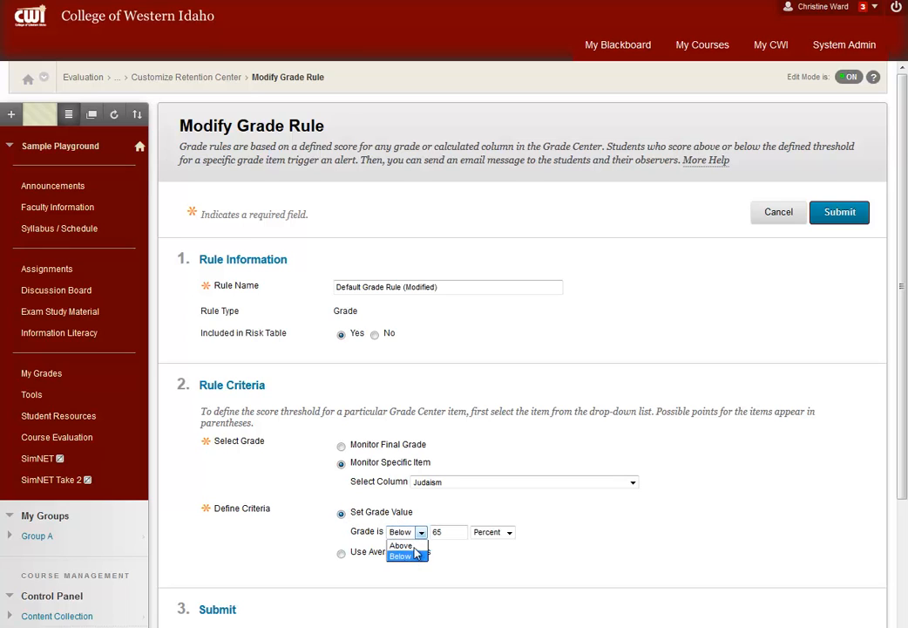
pyautogui.click(413, 556)
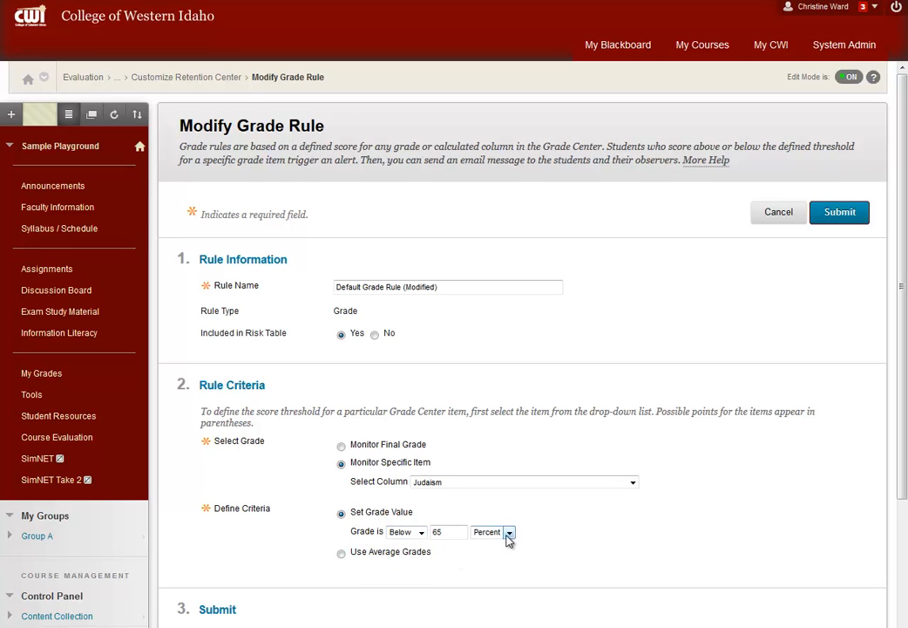
pyautogui.press('Tab')
pyautogui.write('70')
pyautogui.scroll(-1, 878, 600)
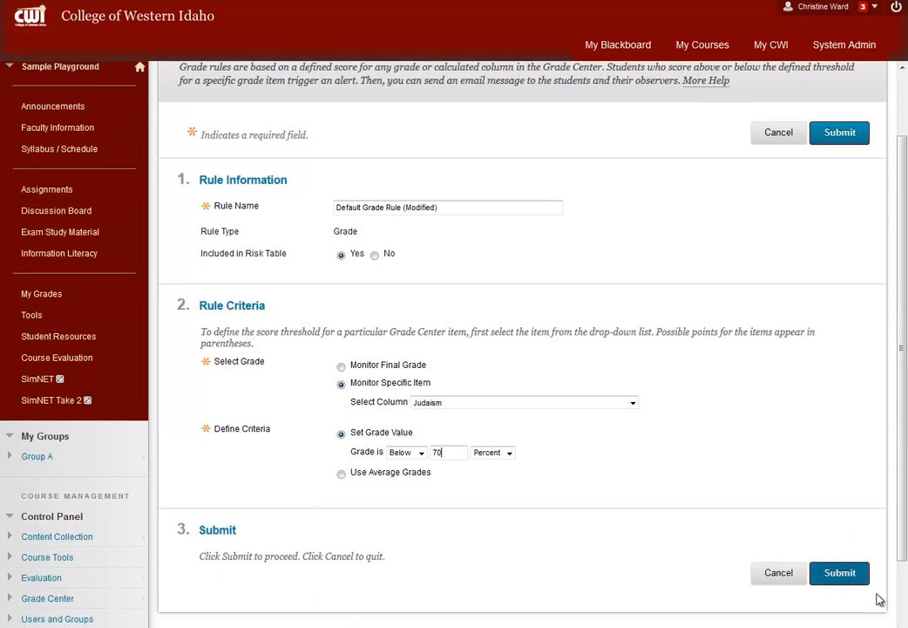
pyautogui.click(839, 572)
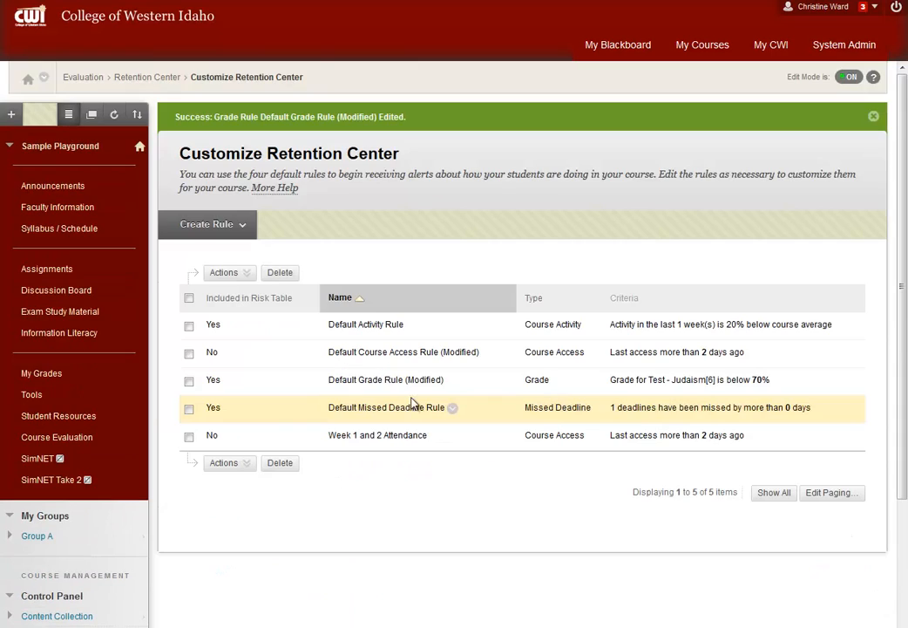